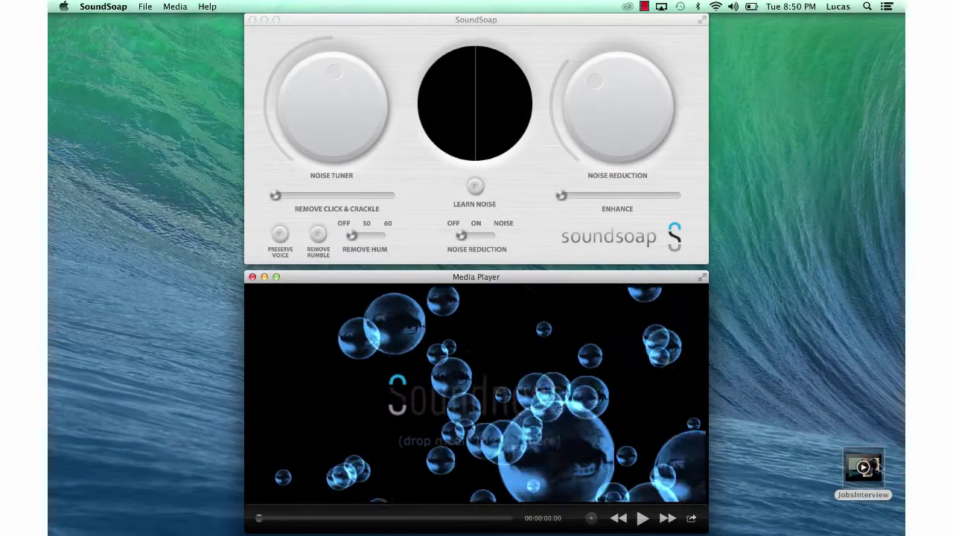
Step: Load JobsInterview.mov into the media player and pause it at 00:06:06.965
{"action": "mouse_move", "coordinate": [863, 471]}
{"action": "left_mouse_down"}
{"action": "mouse_move", "coordinate": [769, 423]}
{"action": "mouse_move", "coordinate": [524, 390]}
{"action": "left_mouse_up"}
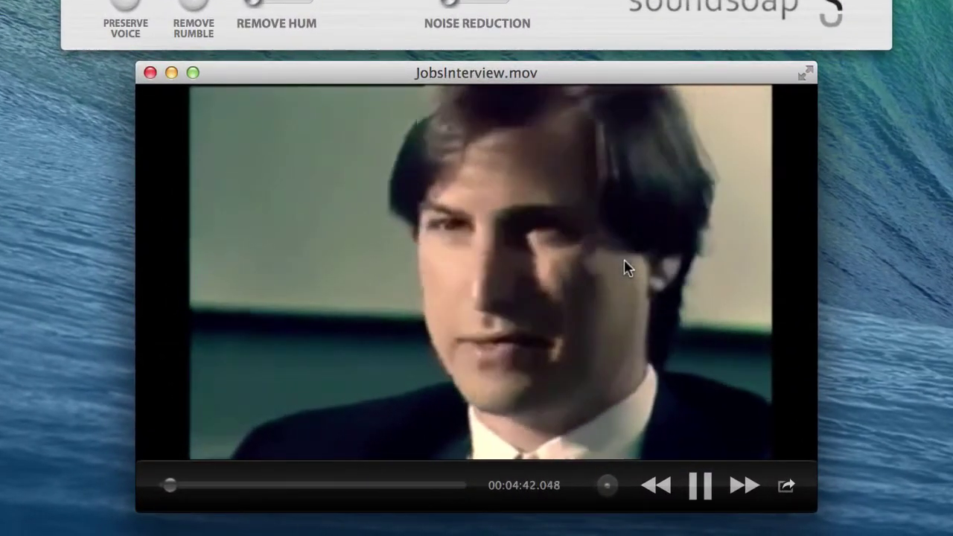
{"action": "key", "text": "space"}
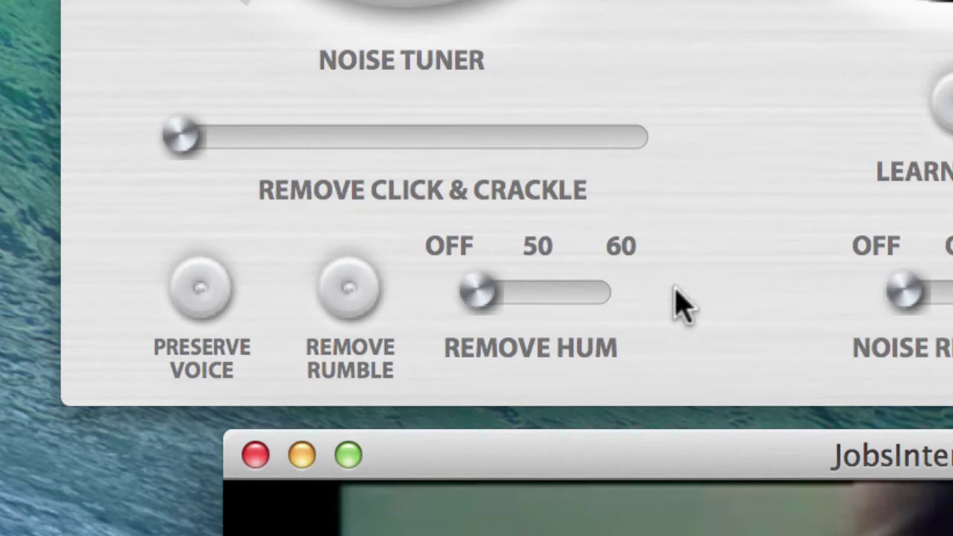
Step: Set the Remove Hum slider to its 60 end
{"action": "left_click", "coordinate": [596, 294]}
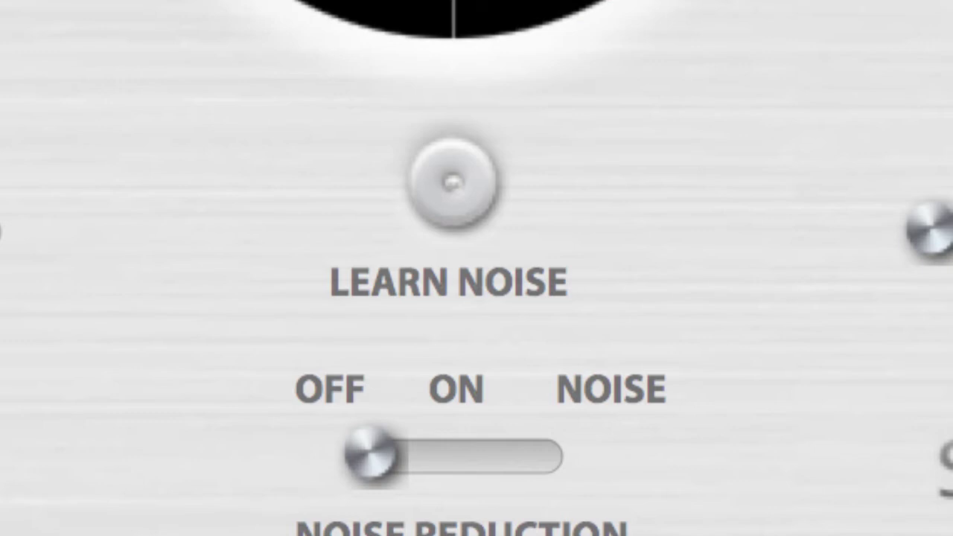
Step: Stop Learn Noise so the captured profile switches Noise Reduction to ON
{"action": "left_click", "coordinate": [461, 191]}
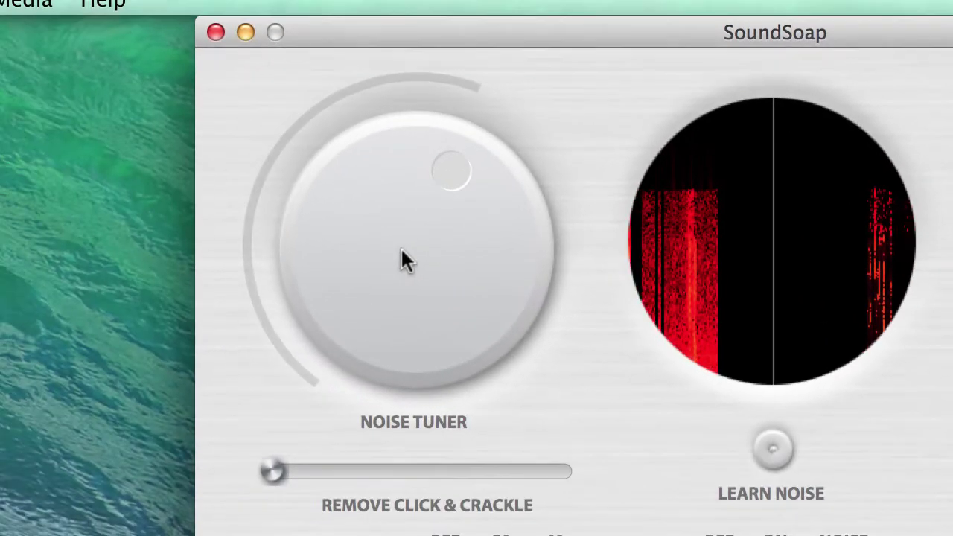
Step: Raise the Noise Tuner and Noise Reduction knobs, and set Enhance to about three-quarters
{"action": "mouse_move", "coordinate": [401, 247]}
{"action": "left_mouse_down"}
{"action": "mouse_move", "coordinate": [444, 79]}
{"action": "mouse_move", "coordinate": [416, 240]}
{"action": "left_mouse_up"}
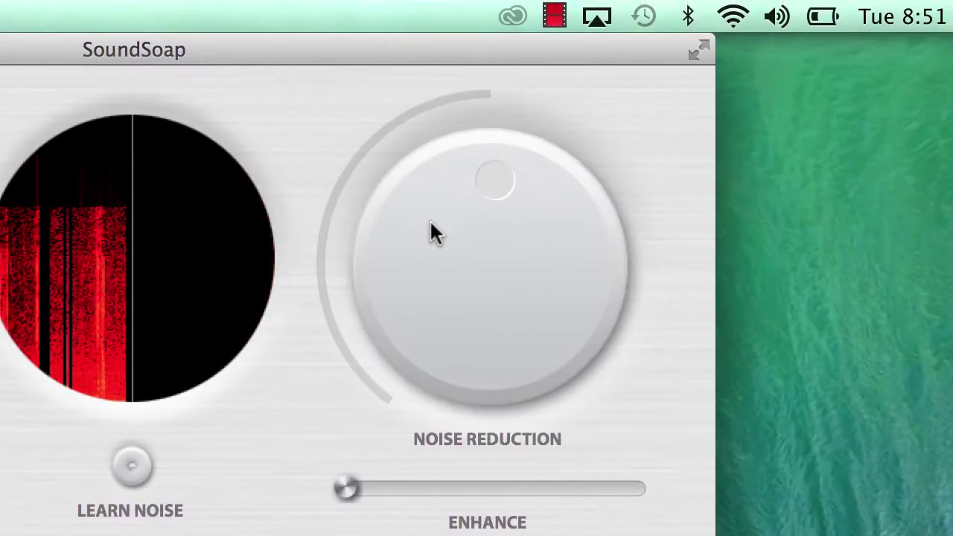
{"action": "mouse_move", "coordinate": [401, 259]}
{"action": "left_mouse_down"}
{"action": "mouse_move", "coordinate": [425, 94]}
{"action": "mouse_move", "coordinate": [438, 430]}
{"action": "mouse_move", "coordinate": [397, 258]}
{"action": "mouse_move", "coordinate": [400, 228]}
{"action": "left_mouse_up"}
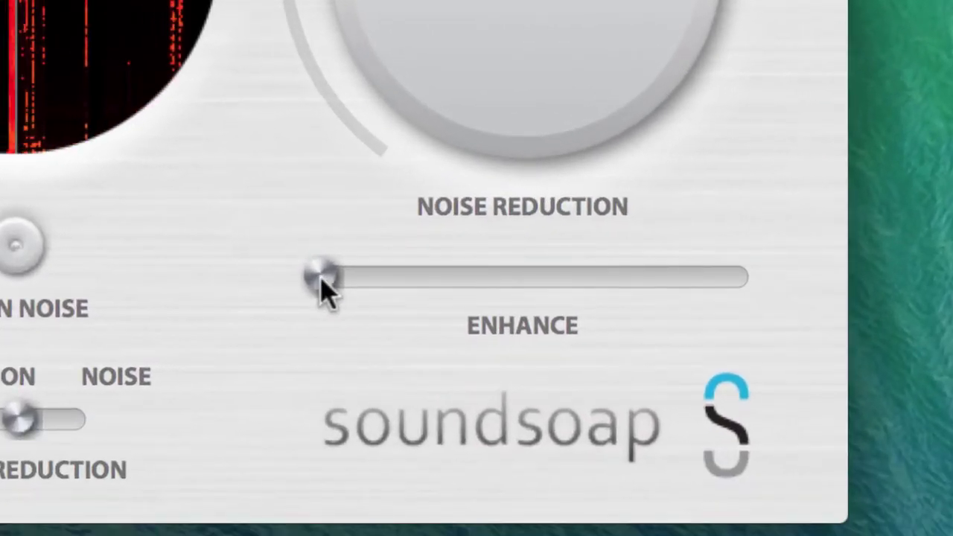
{"action": "left_click_drag", "start_coordinate": [322, 281], "coordinate": [629, 283]}
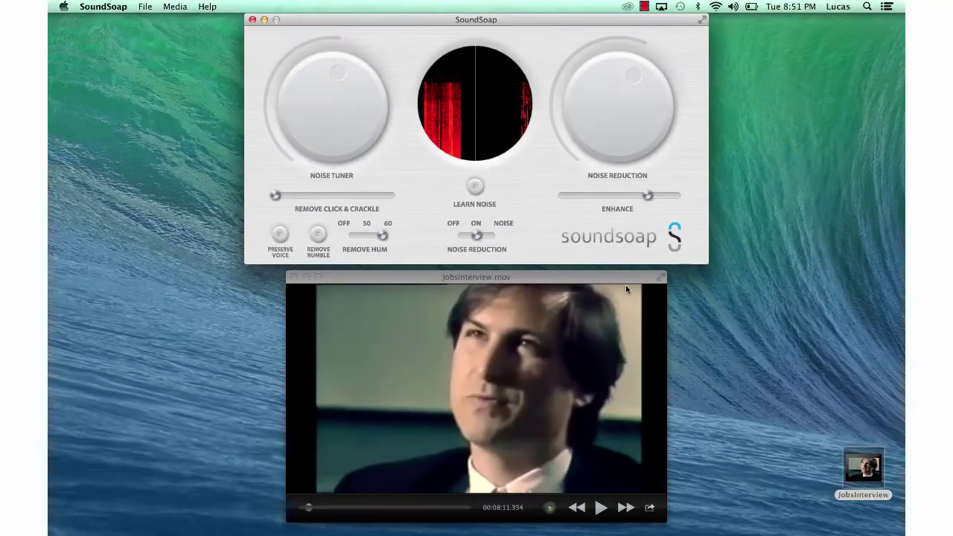
Step: Dismiss the share menu, then start File > Save and show the format choices
{"action": "left_click", "coordinate": [651, 507]}
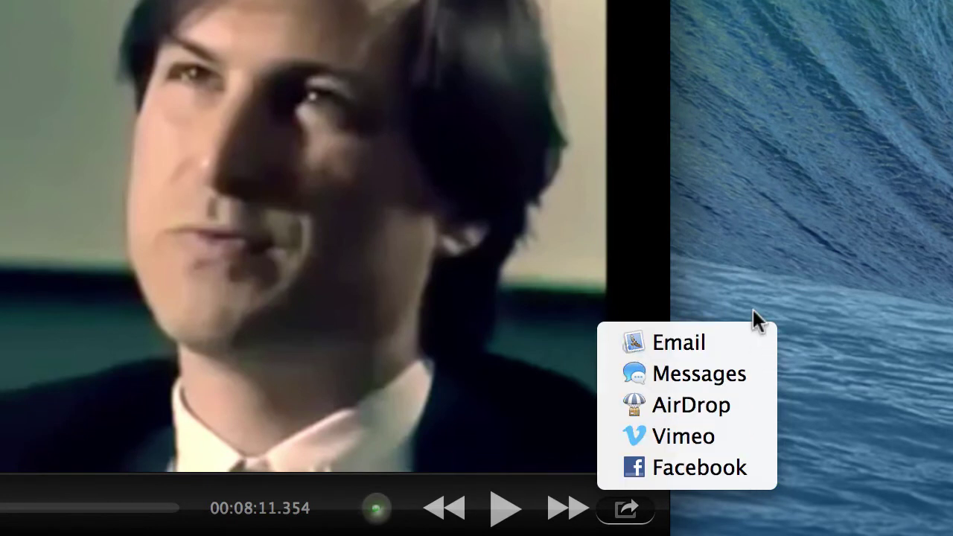
{"action": "left_click", "coordinate": [729, 235]}
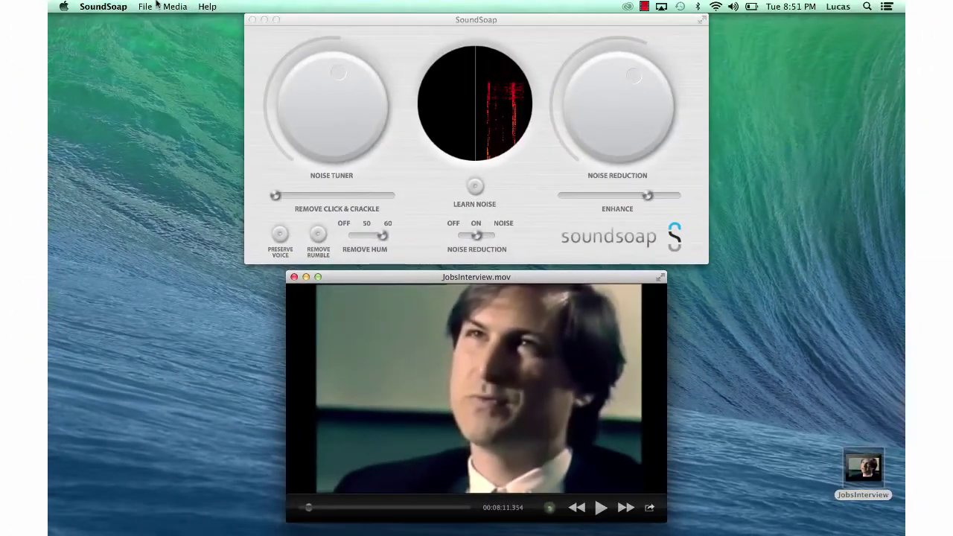
{"action": "left_click", "coordinate": [144, 6]}
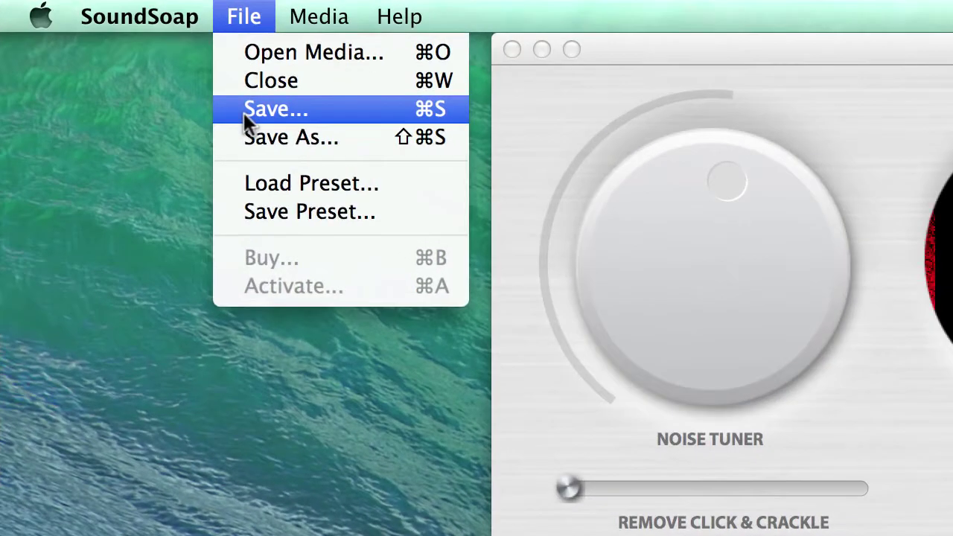
{"action": "left_click", "coordinate": [145, 45]}
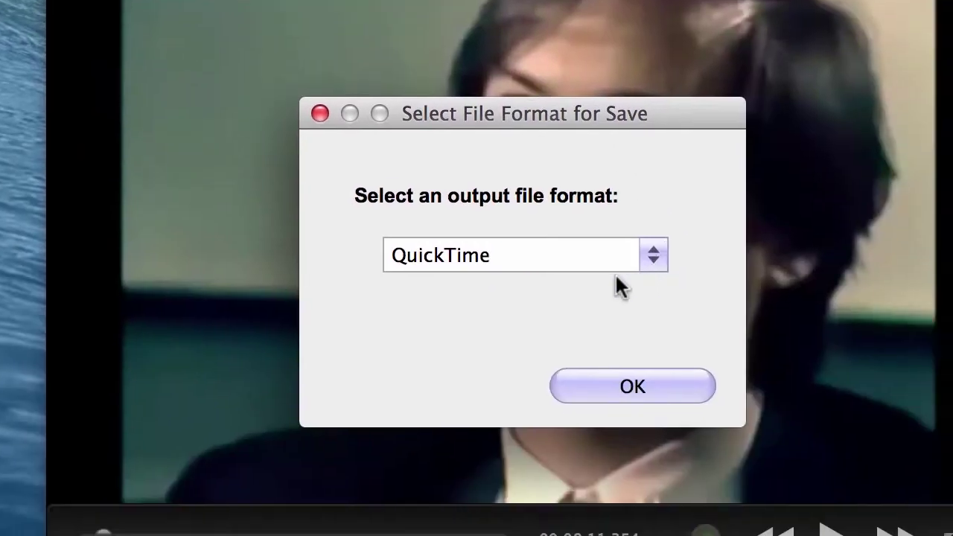
{"action": "left_click", "coordinate": [572, 234]}
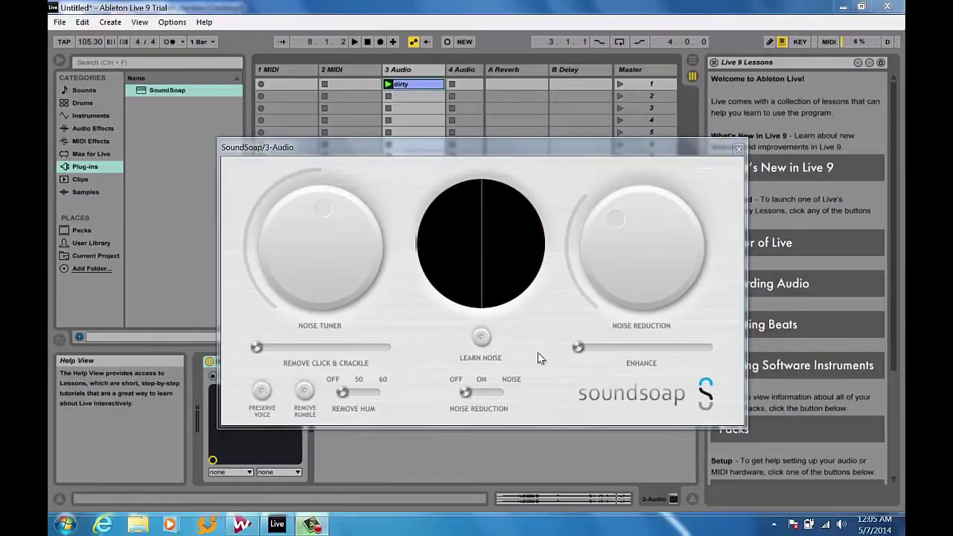
Step: Bring the SoundSoap plugin on Ableton's 3 Audio track to the front
{"action": "left_click", "coordinate": [540, 358]}
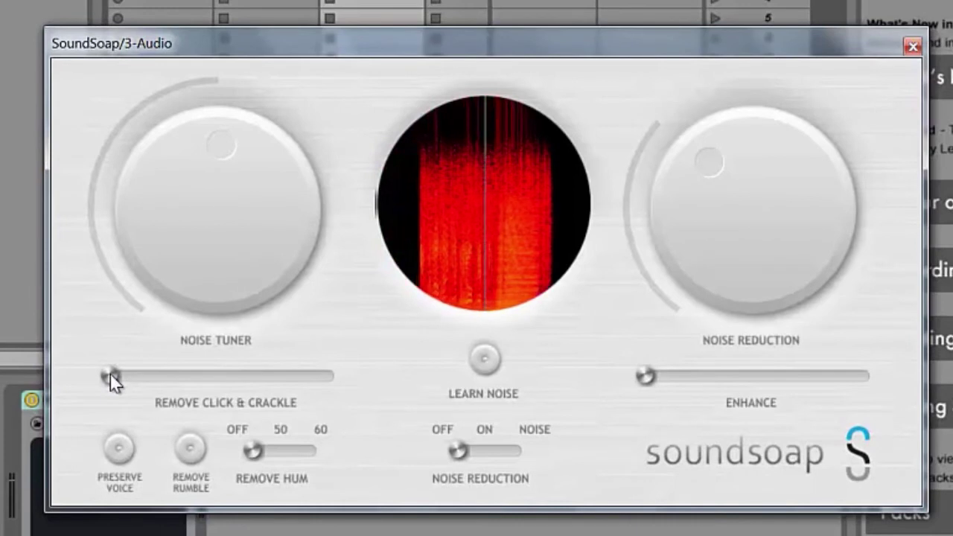
Step: Push Remove Click & Crackle near maximum and raise Enhance most of the way
{"action": "left_click_drag", "start_coordinate": [112, 378], "coordinate": [347, 372]}
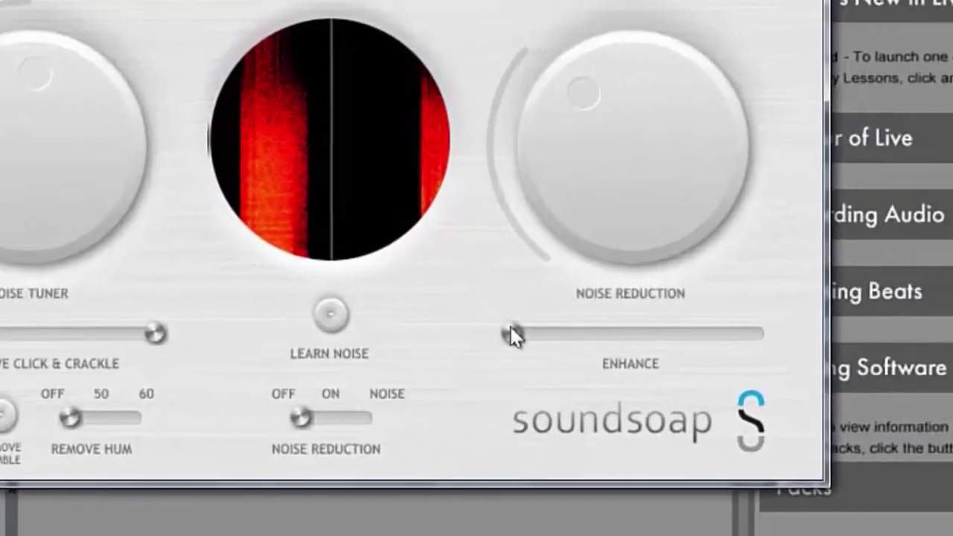
{"action": "left_click_drag", "start_coordinate": [644, 376], "coordinate": [781, 376]}
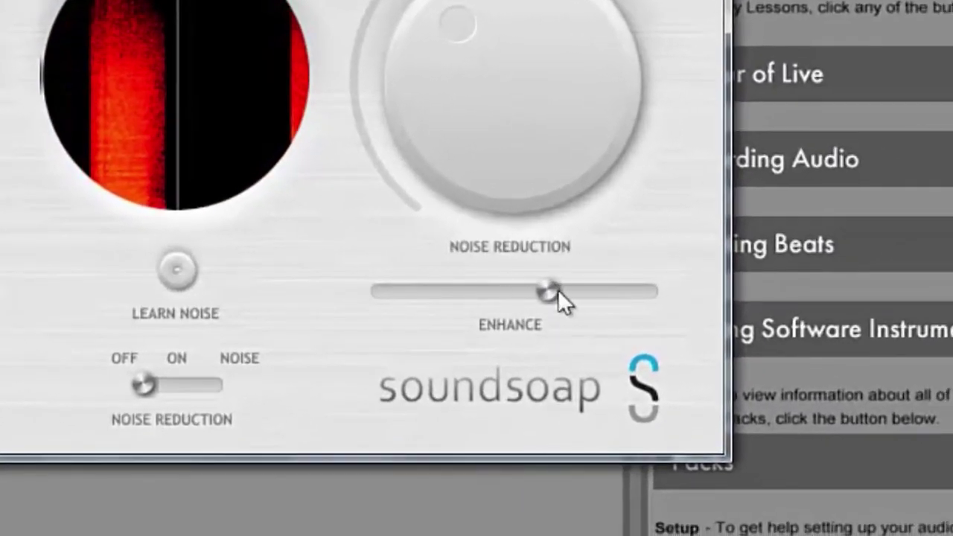
{"action": "left_click_drag", "start_coordinate": [558, 292], "coordinate": [590, 292]}
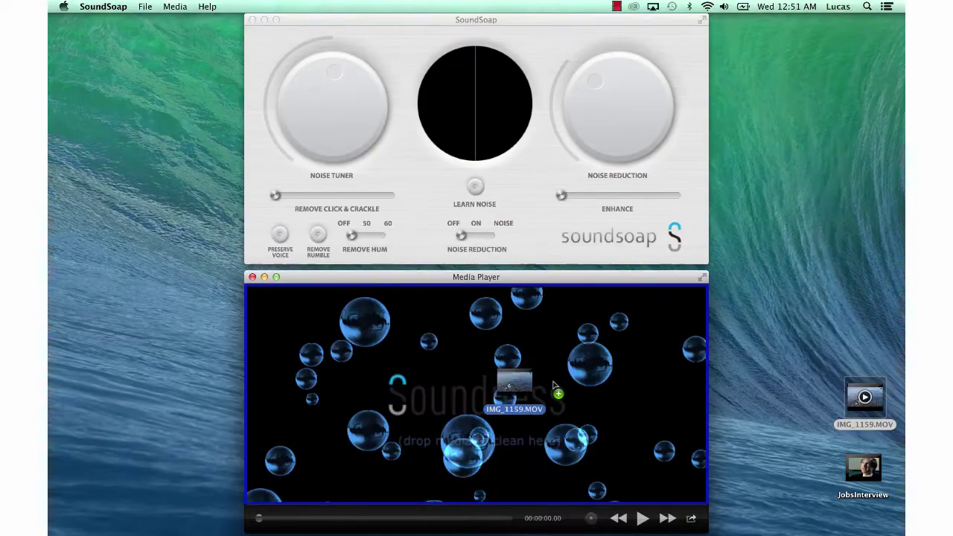
Step: Load IMG_1159.MOV from the desktop into SoundSoap's media player
{"action": "left_click_drag", "start_coordinate": [553, 385], "coordinate": [483, 393]}
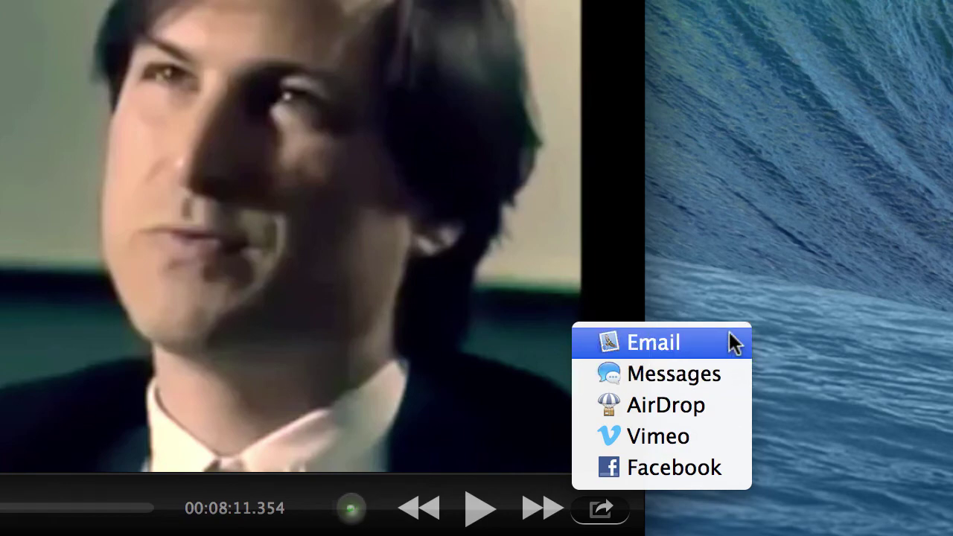
Step: Close the sharing list without picking Email, Messages, AirDrop, Vimeo or Facebook
{"action": "left_click", "coordinate": [704, 234]}
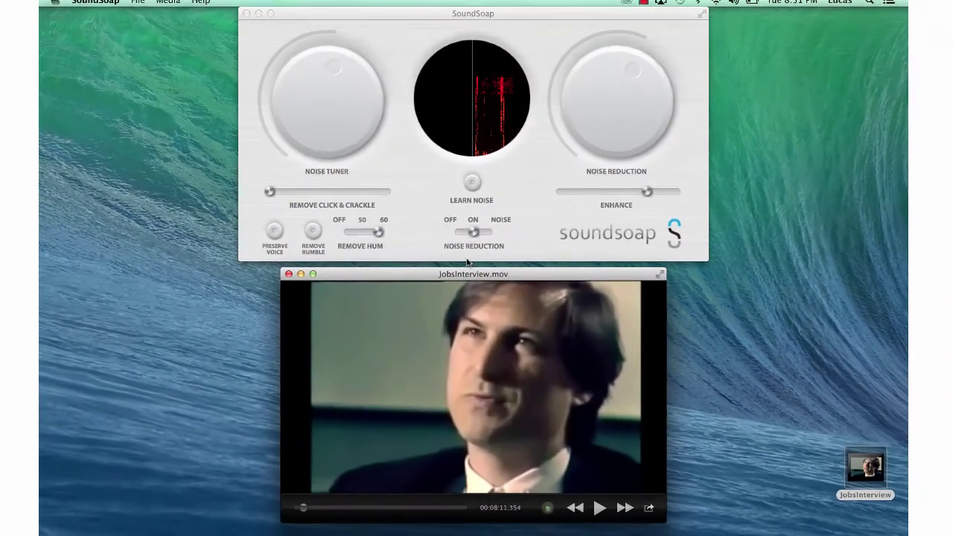